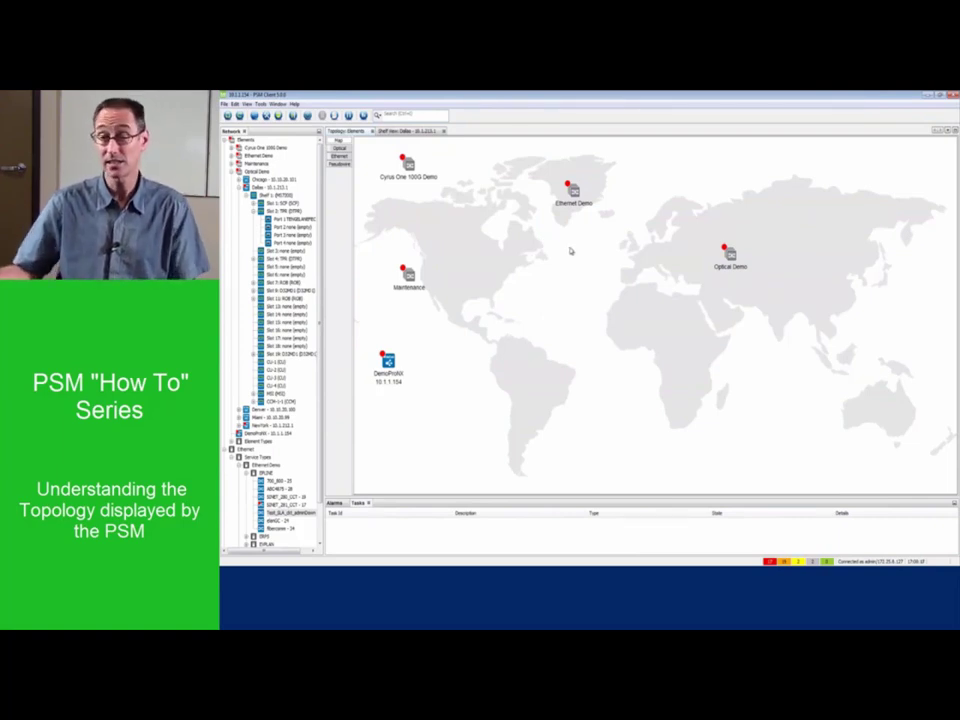
- Select the Optical Demo group on the world map to show its 5 discovered network elements
click(730, 256)
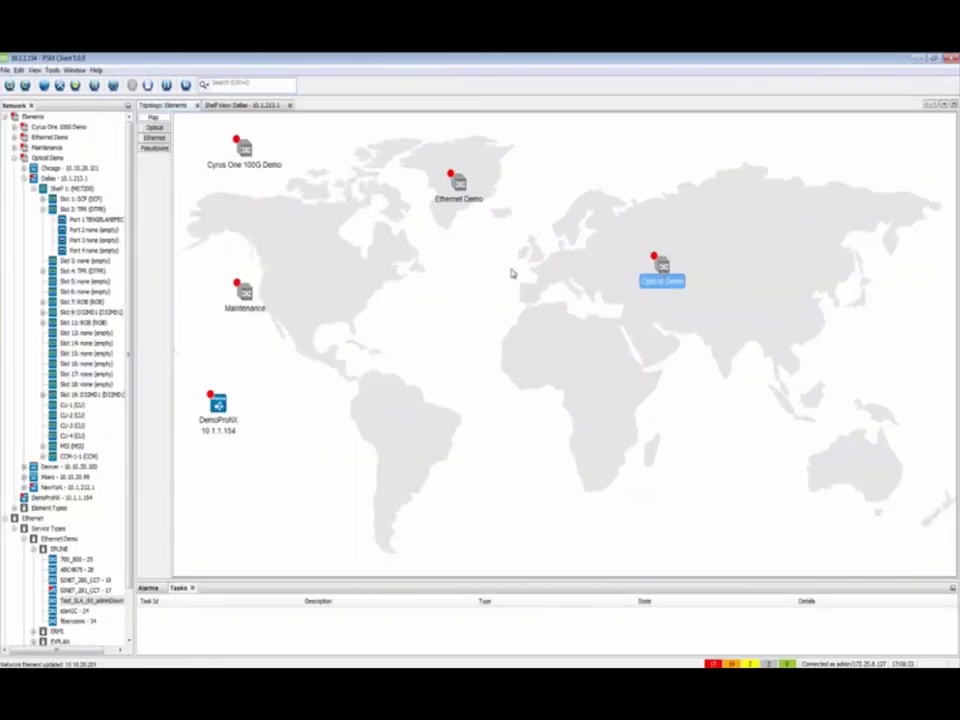
click(609, 170)
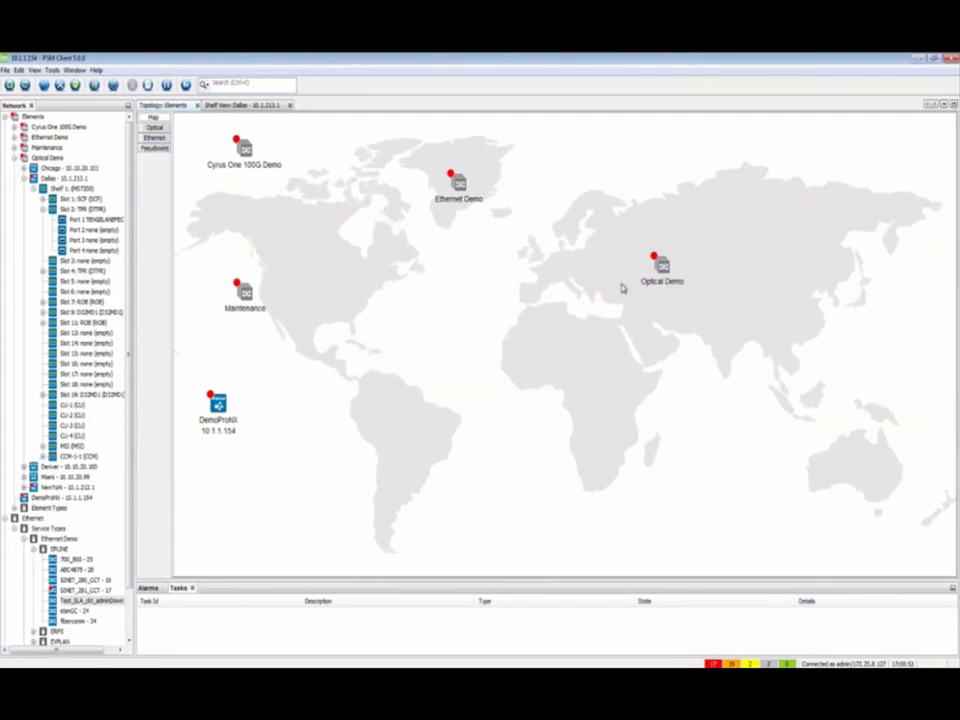
click(662, 268)
- Open the Optical Demo topology map and show details for the NewYork–Denver link
mouse_move(662, 268)
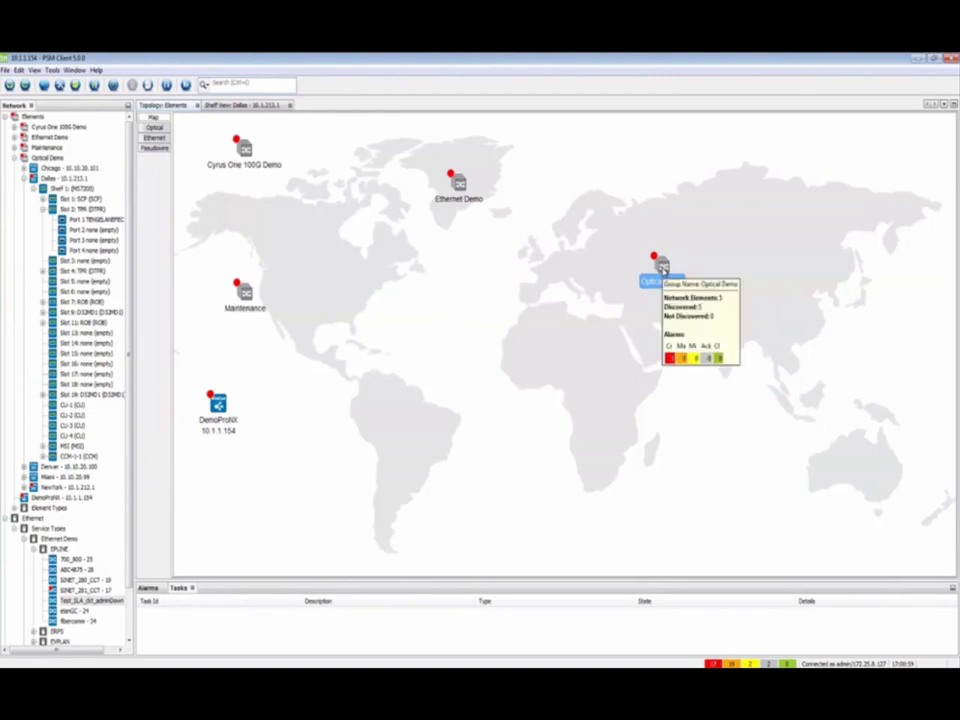
double_click(662, 266)
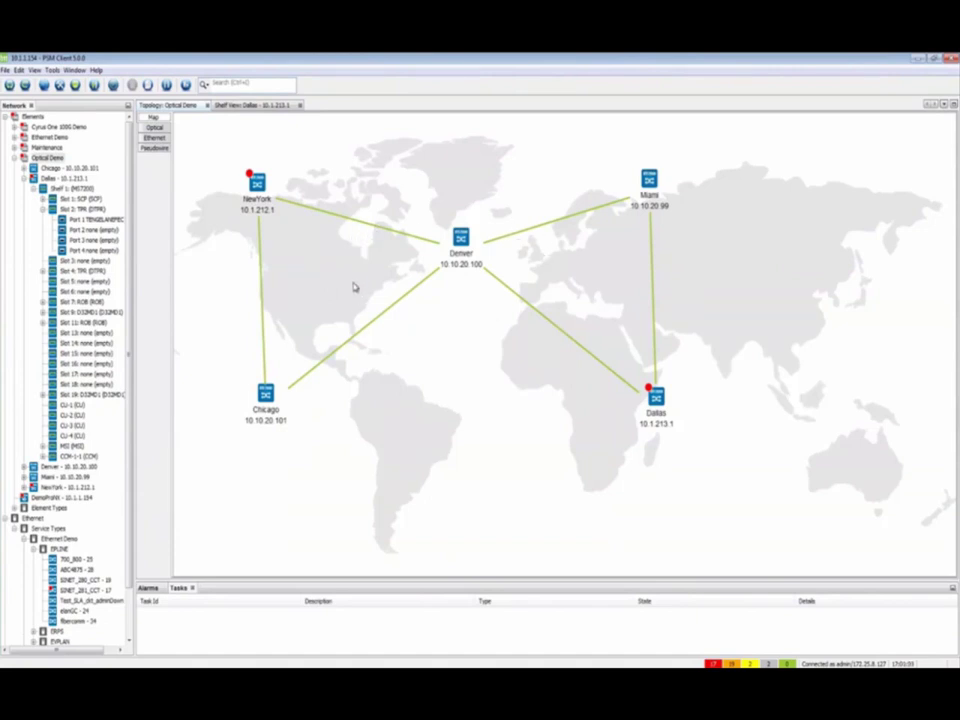
right_click(354, 222)
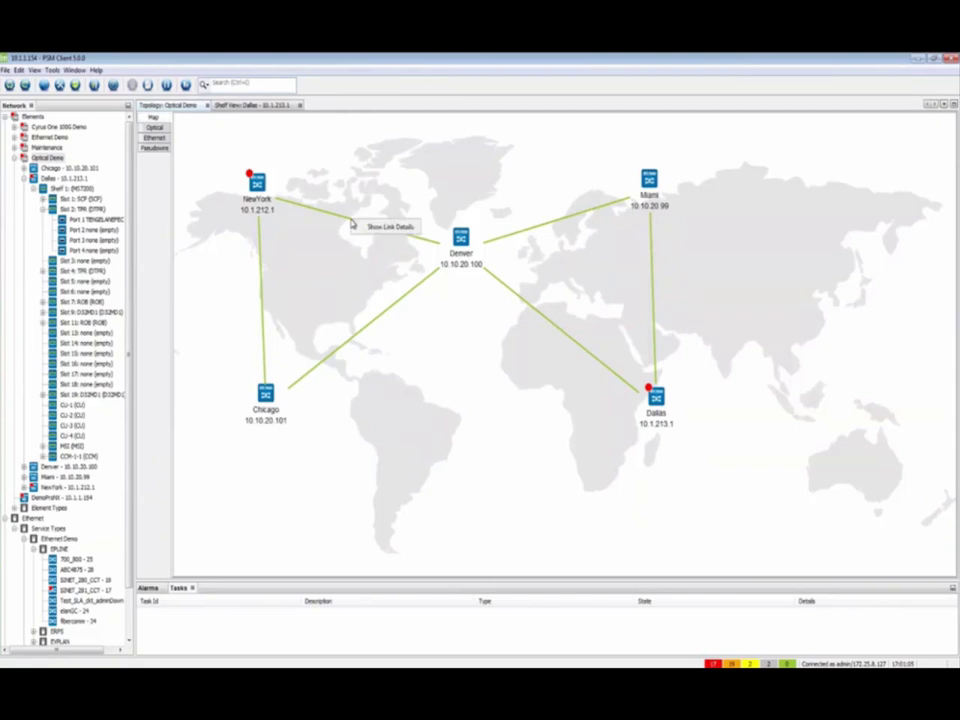
click(374, 228)
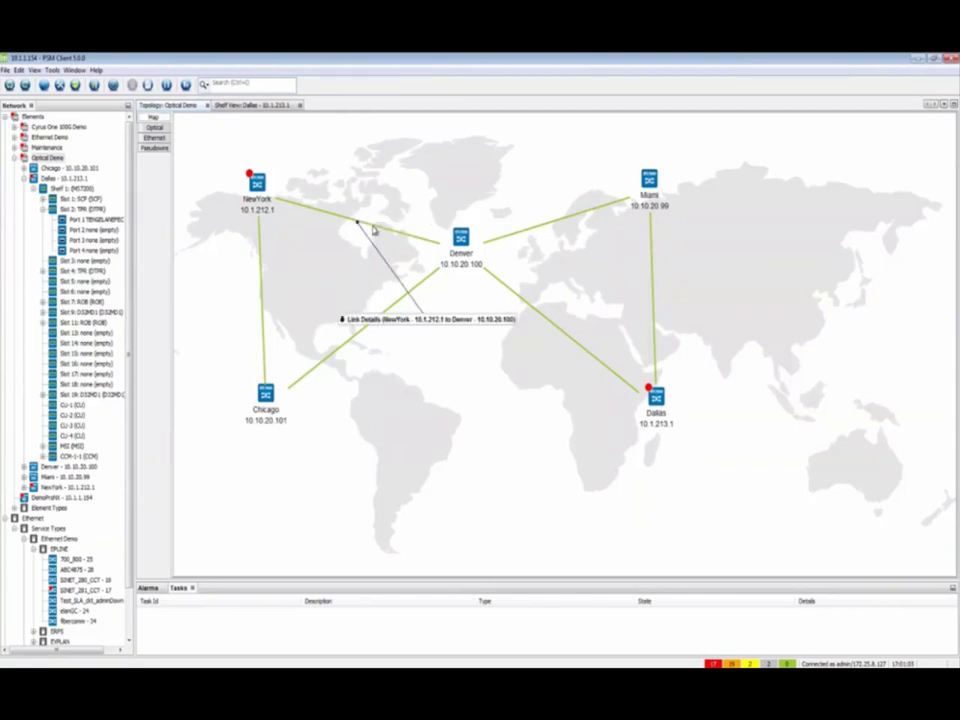
- Expand the link details callout, move it clear of the links, and switch to the Ethernet topology view
click(343, 320)
drag(379, 322, 383, 261)
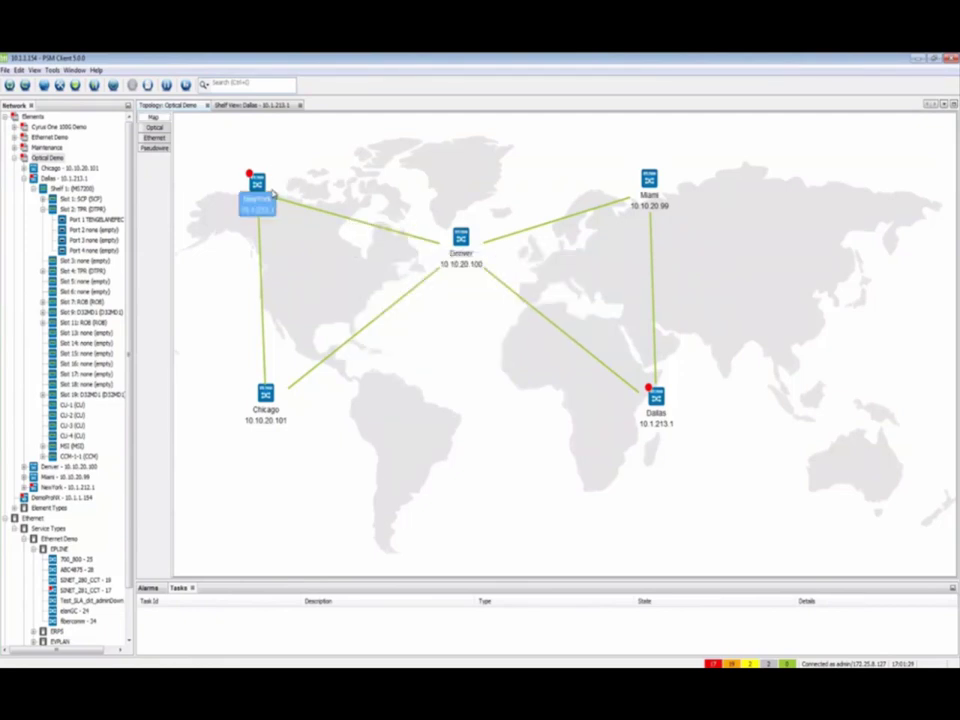
click(153, 138)
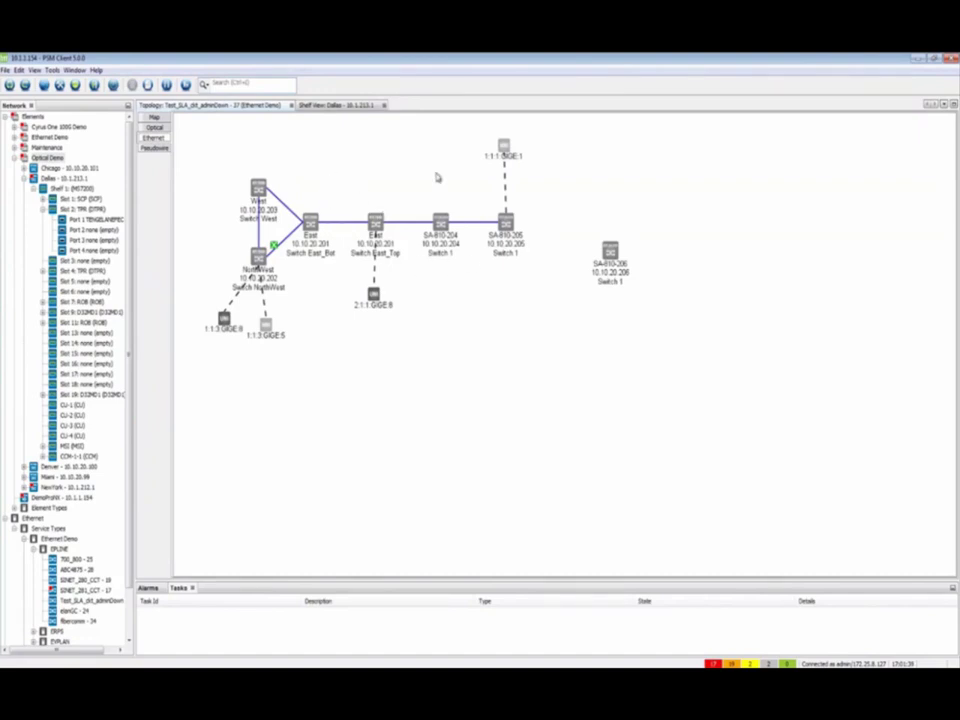
click(165, 128)
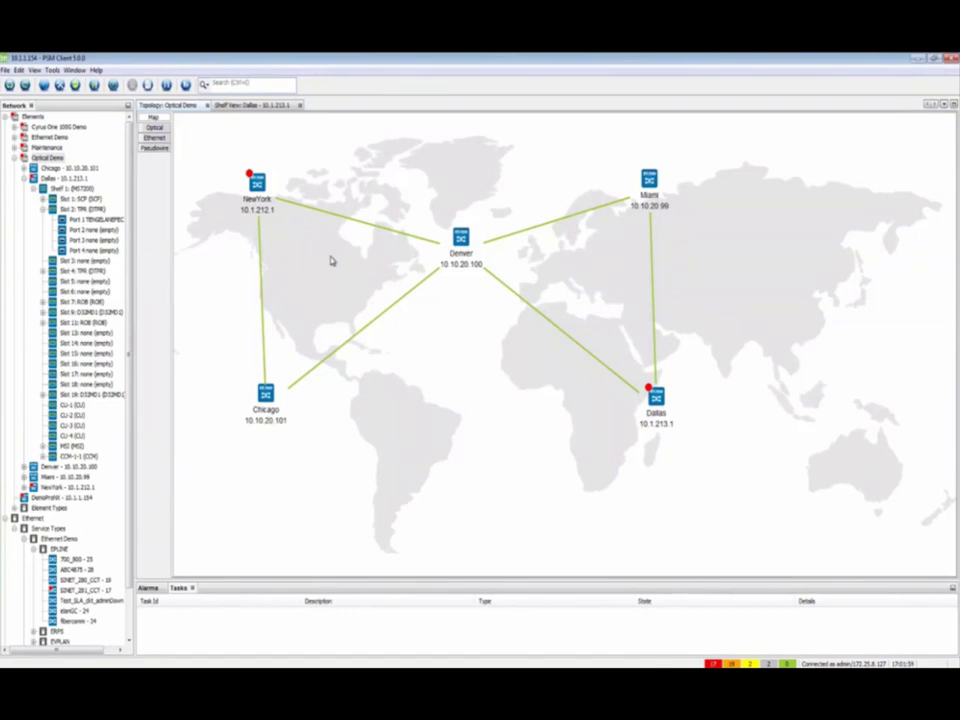
right_click(355, 173)
- Go up to the parent map and open the Ethernet Demo group's topology
click(386, 203)
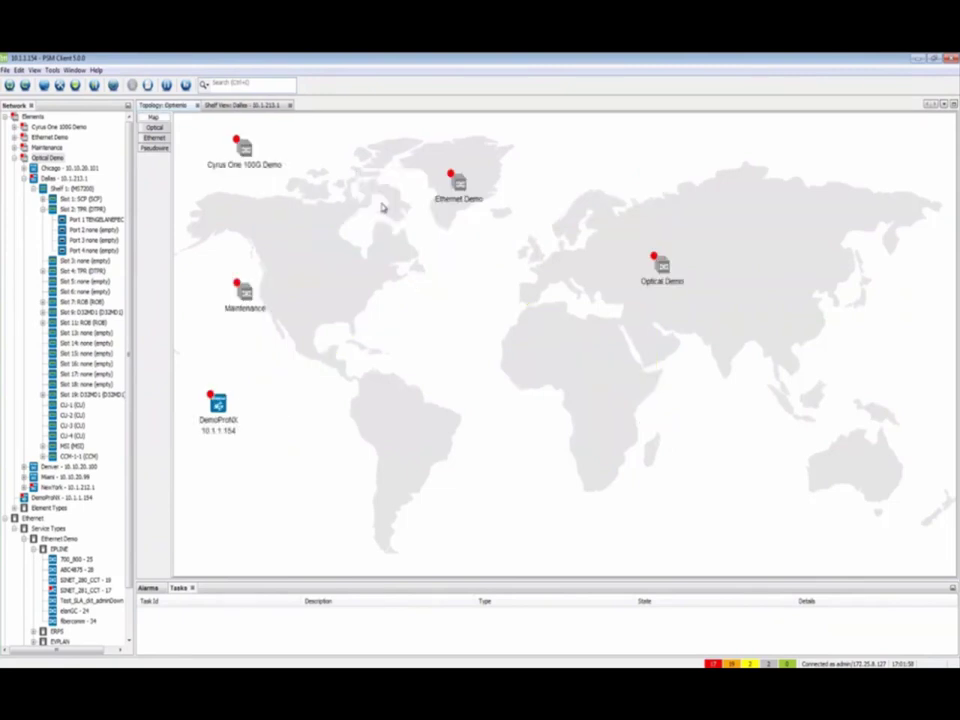
click(459, 184)
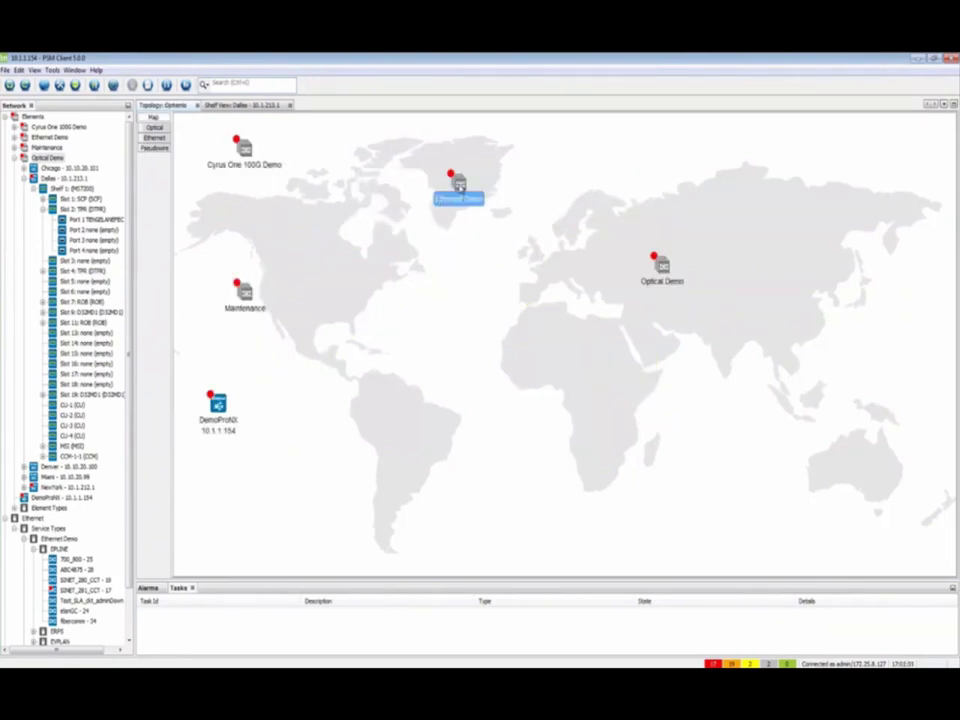
mouse_move(459, 184)
click(424, 238)
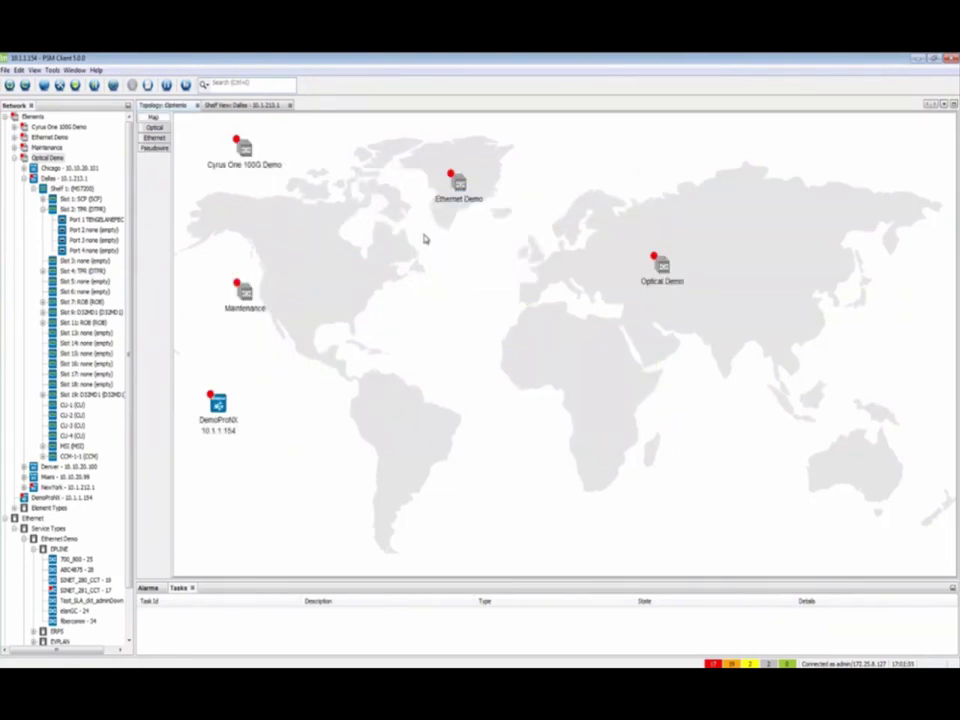
double_click(458, 186)
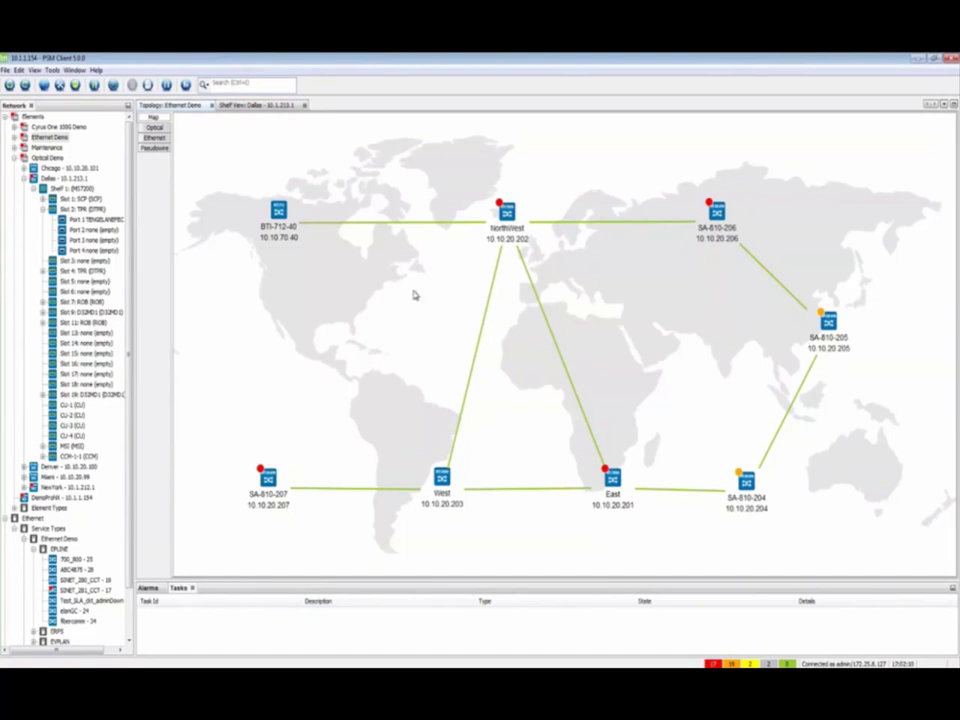
- Show expanded port and state details for the NorthWest–BTI-712-40 link, placed below it
right_click(428, 227)
click(440, 231)
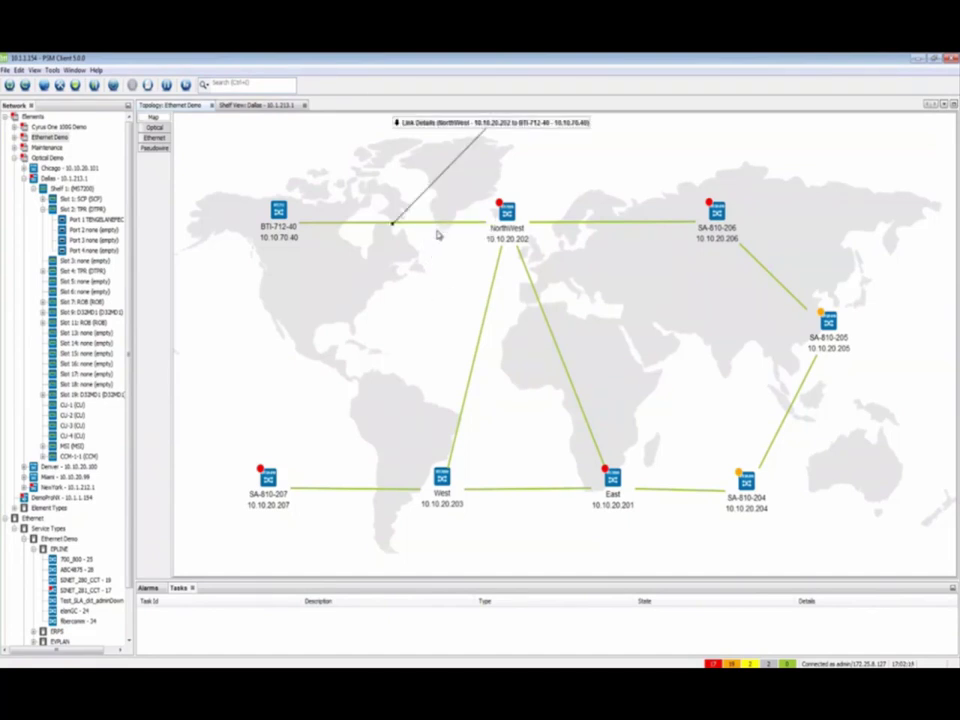
click(408, 128)
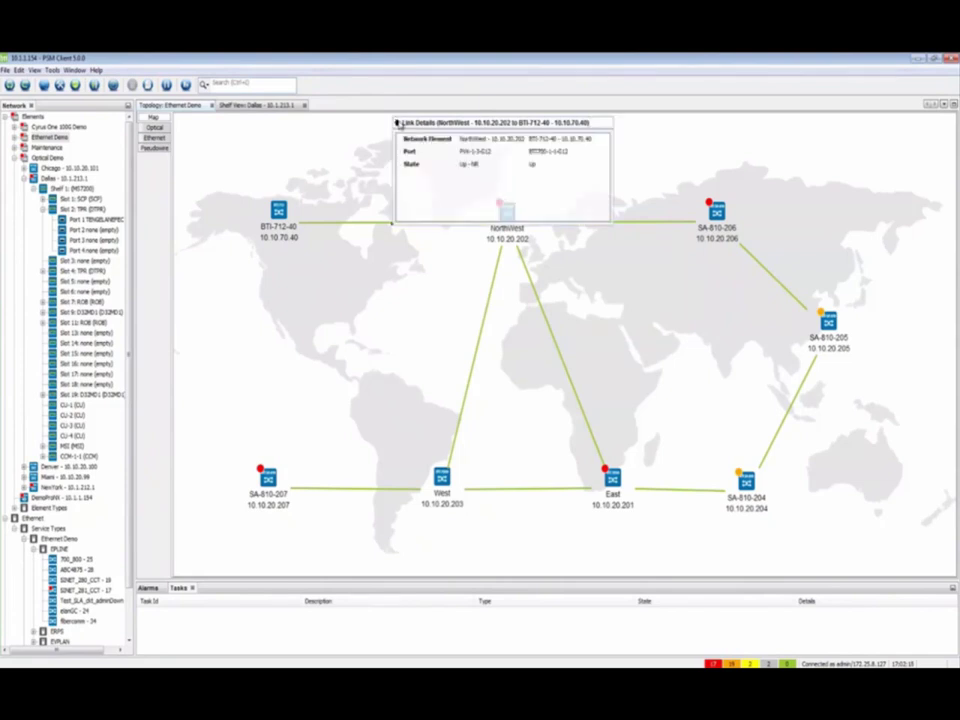
drag(408, 128, 300, 268)
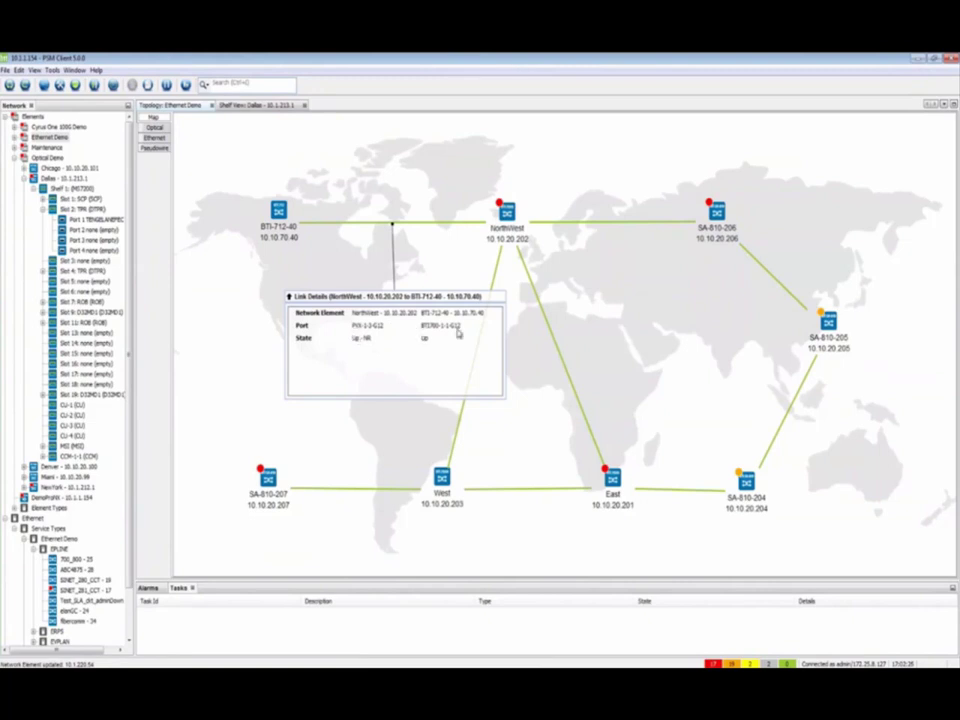
- Show expanded port and state details for the NorthWest–SA-810-206 link
click(515, 237)
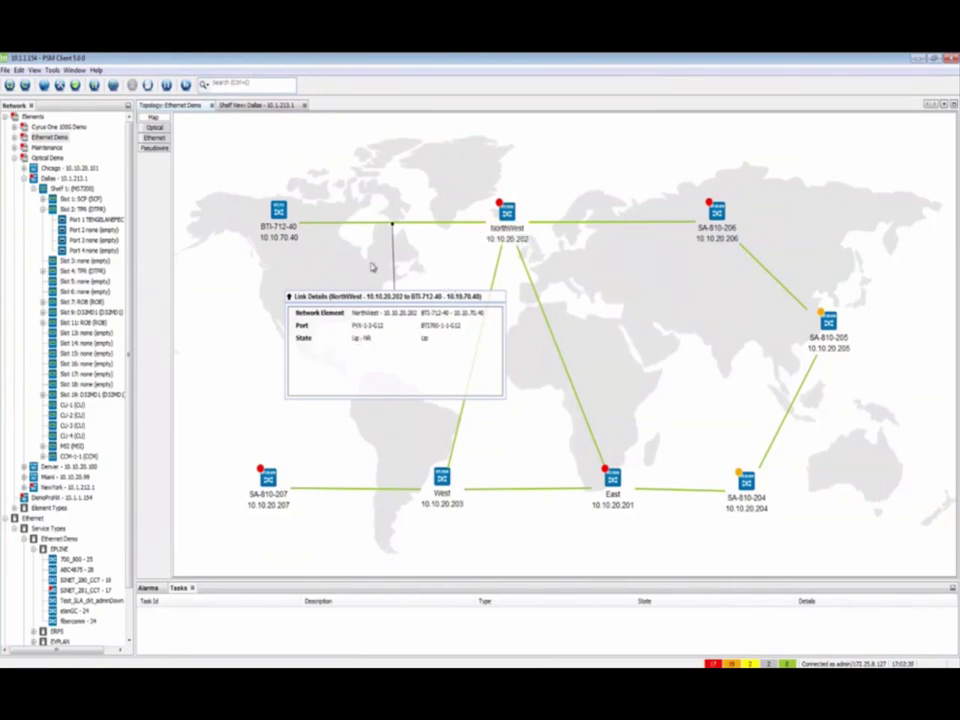
mouse_move(282, 242)
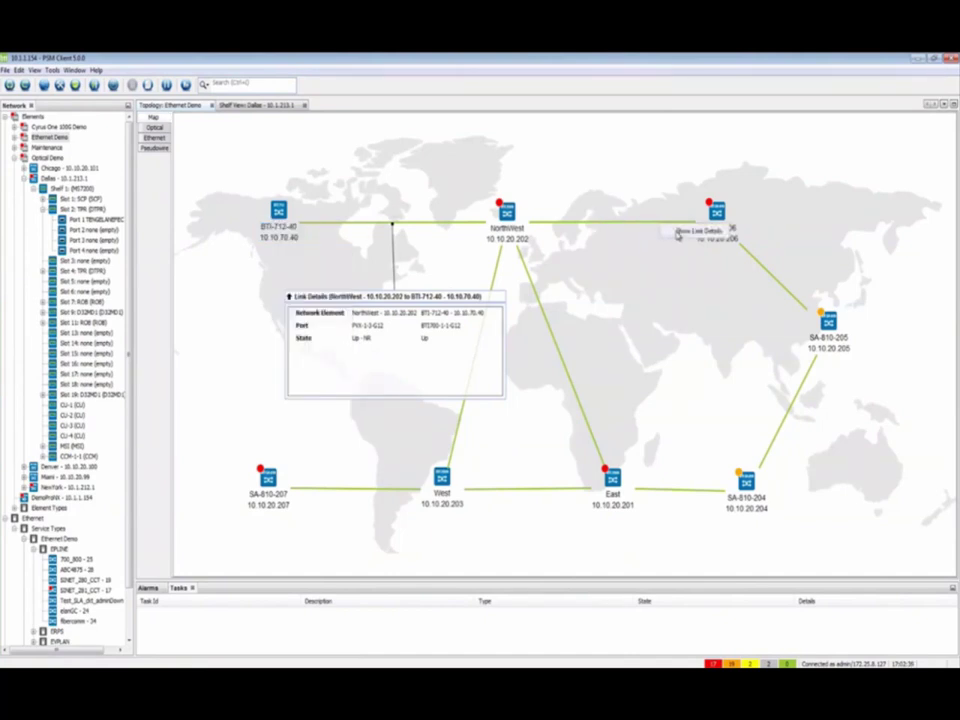
drag(612, 222, 620, 325)
click(619, 323)
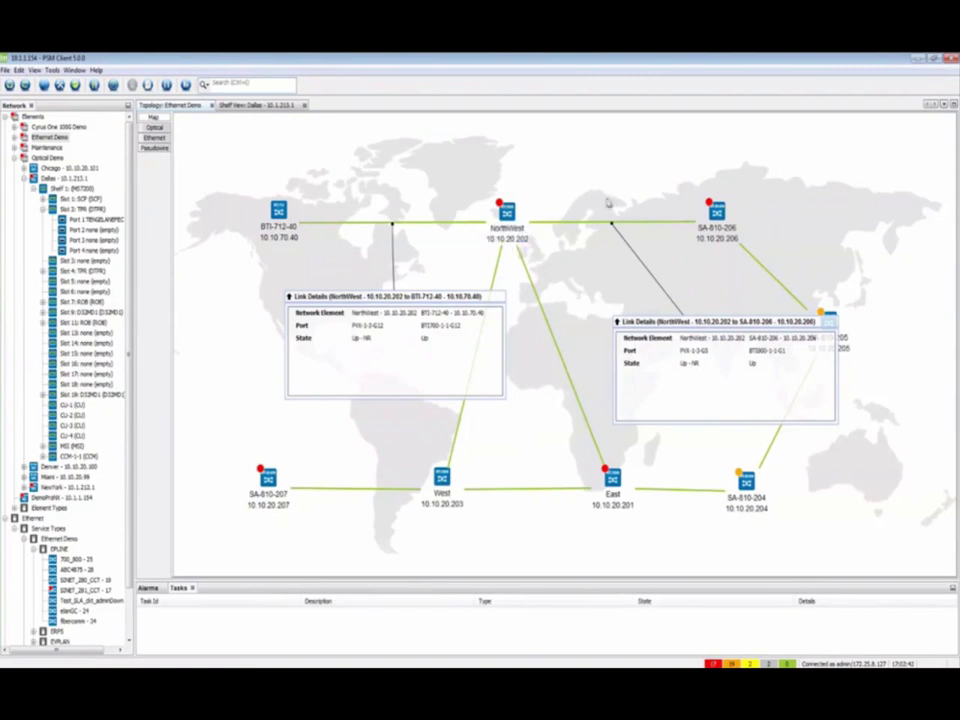
click(505, 243)
right_click(455, 182)
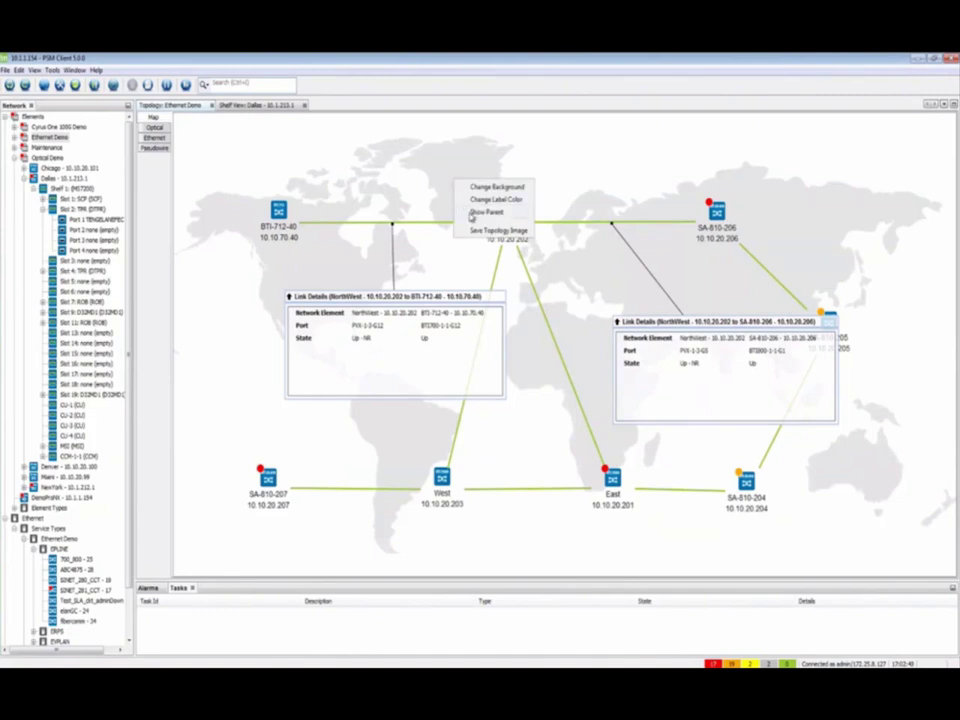
- Return to the parent map, inspect Dallas Shelf 1 Slot 2 in the network tree, and bring up Dallas's options
click(473, 214)
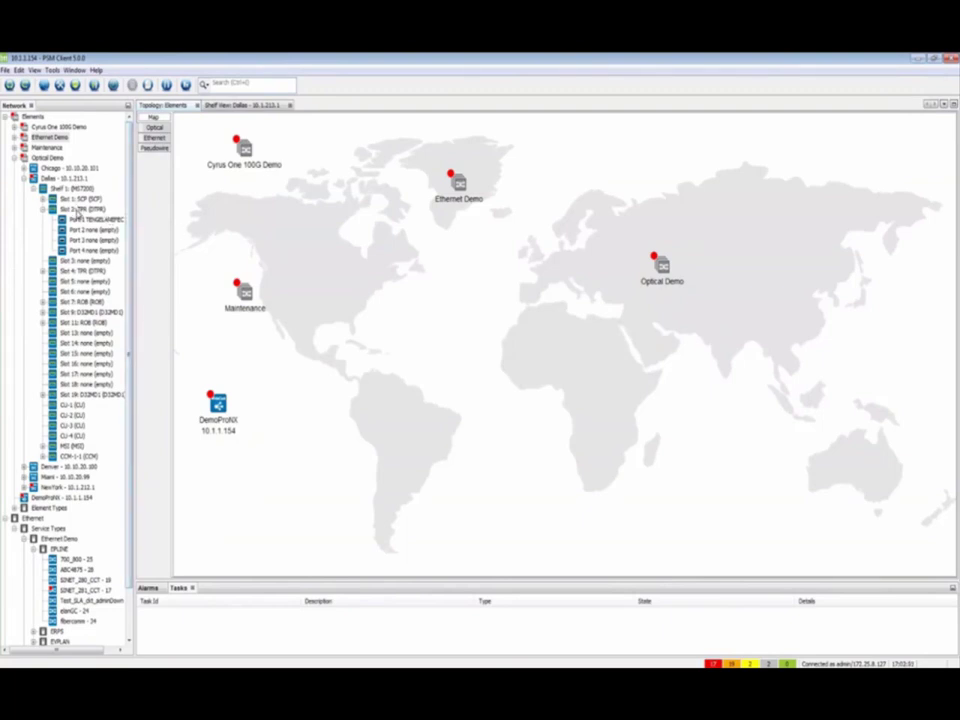
click(77, 209)
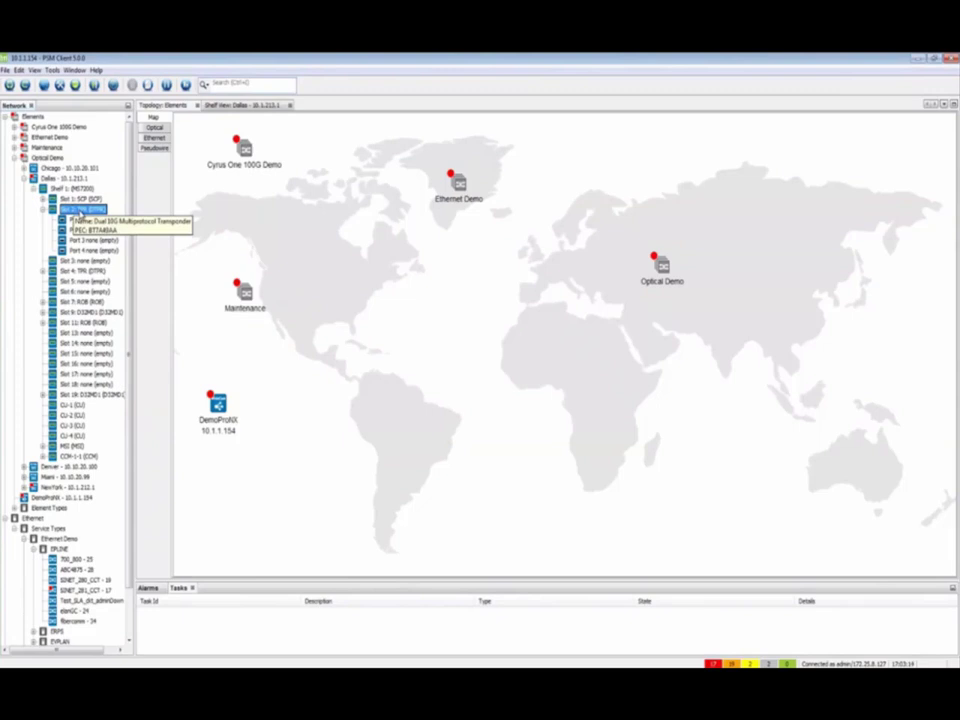
right_click(90, 210)
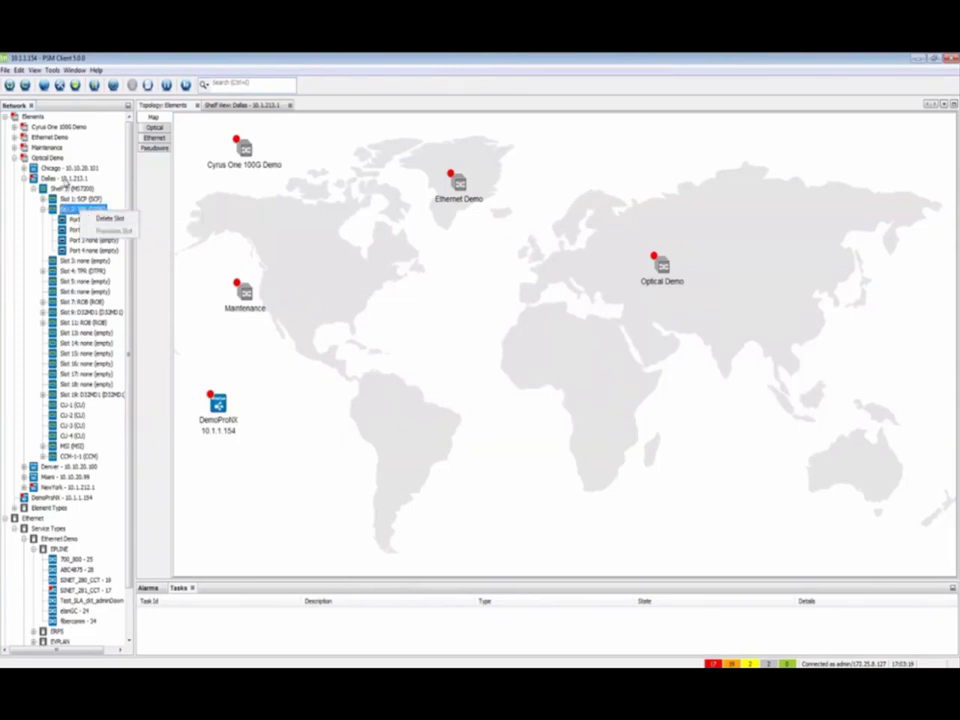
click(65, 179)
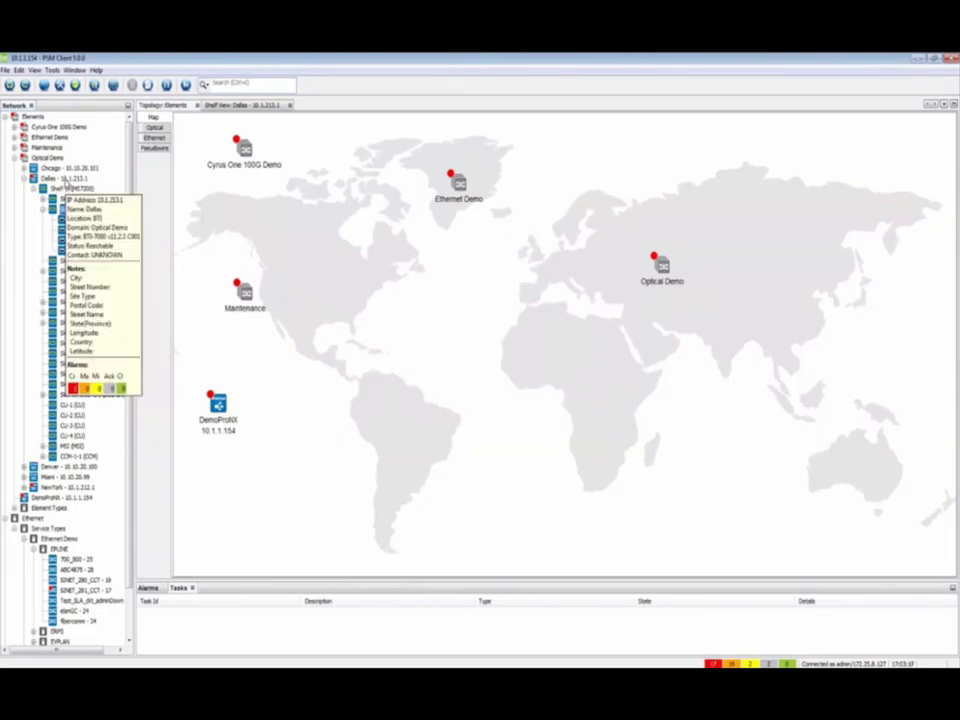
right_click(76, 181)
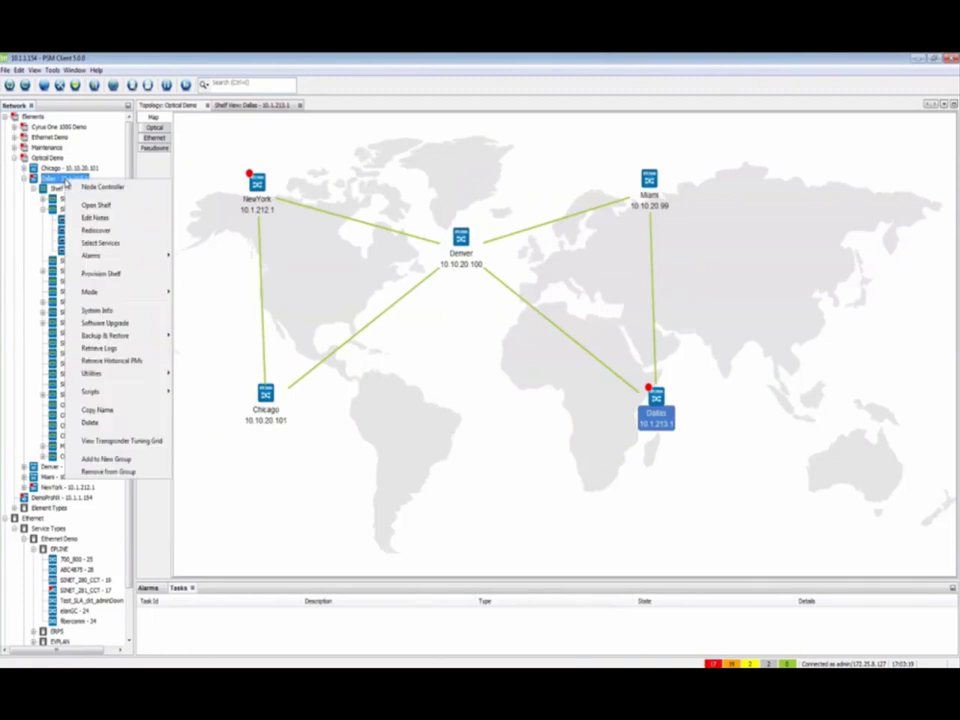
- Open the Dallas shelf view and start setting a remote port ID on the upper-right card's port
click(96, 205)
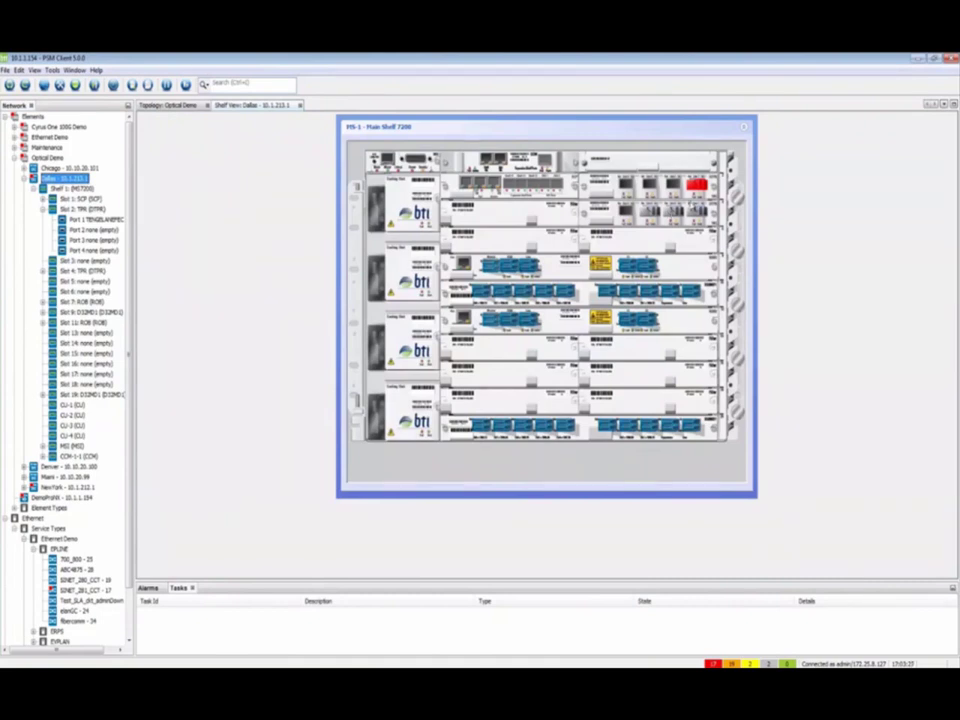
click(697, 211)
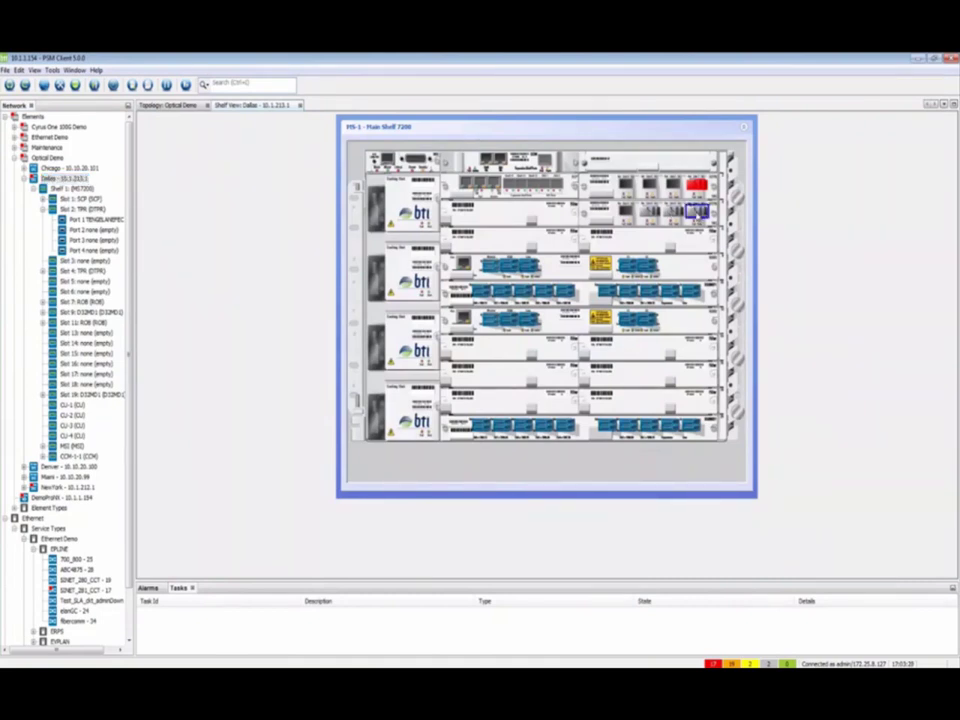
right_click(699, 212)
mouse_move(722, 244)
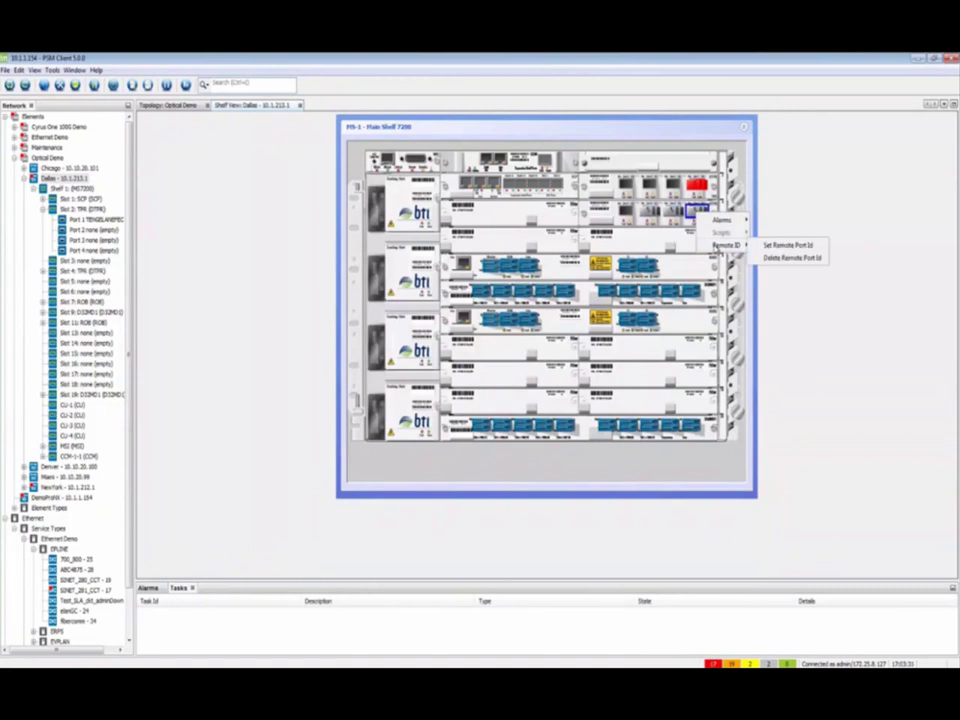
click(775, 246)
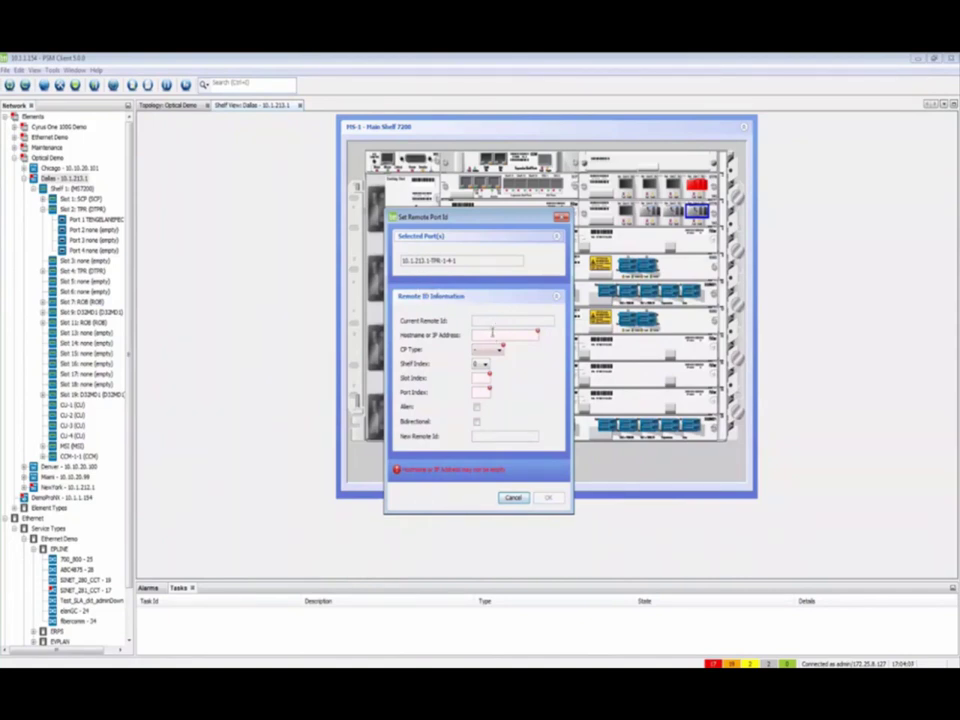
- Set the remote hostname to 10.1.213.1 and the remote card type to TPR
click(491, 337)
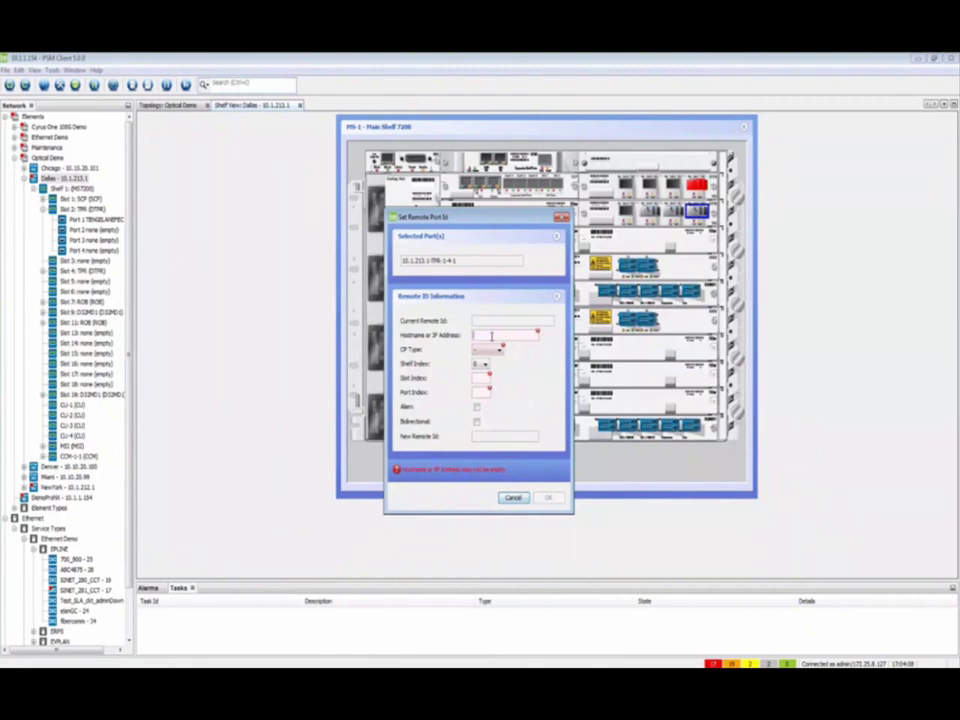
text(10)
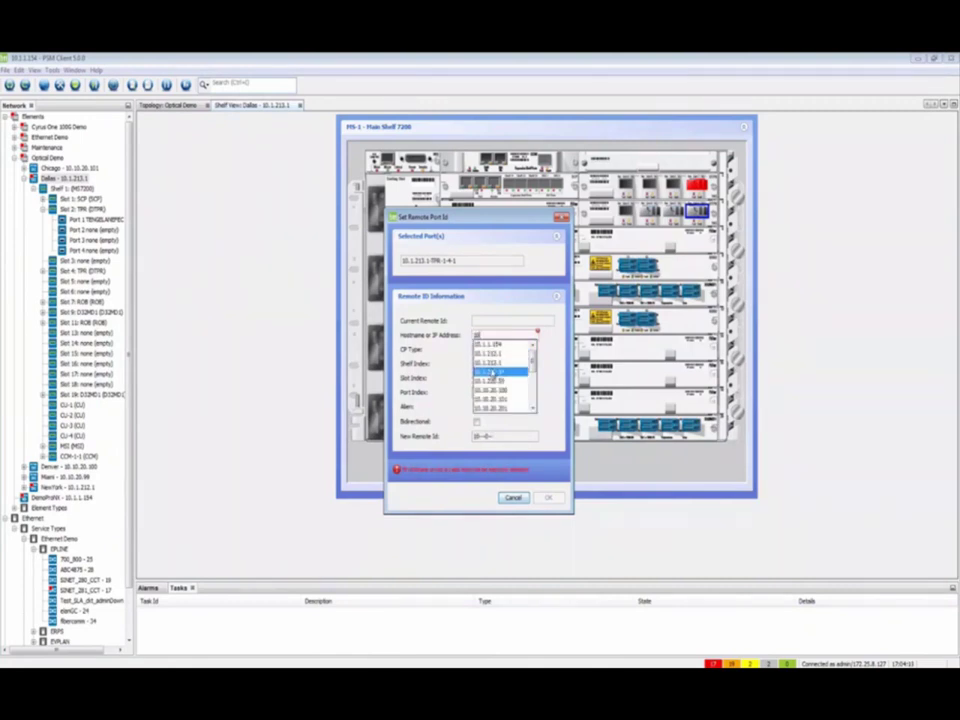
click(490, 363)
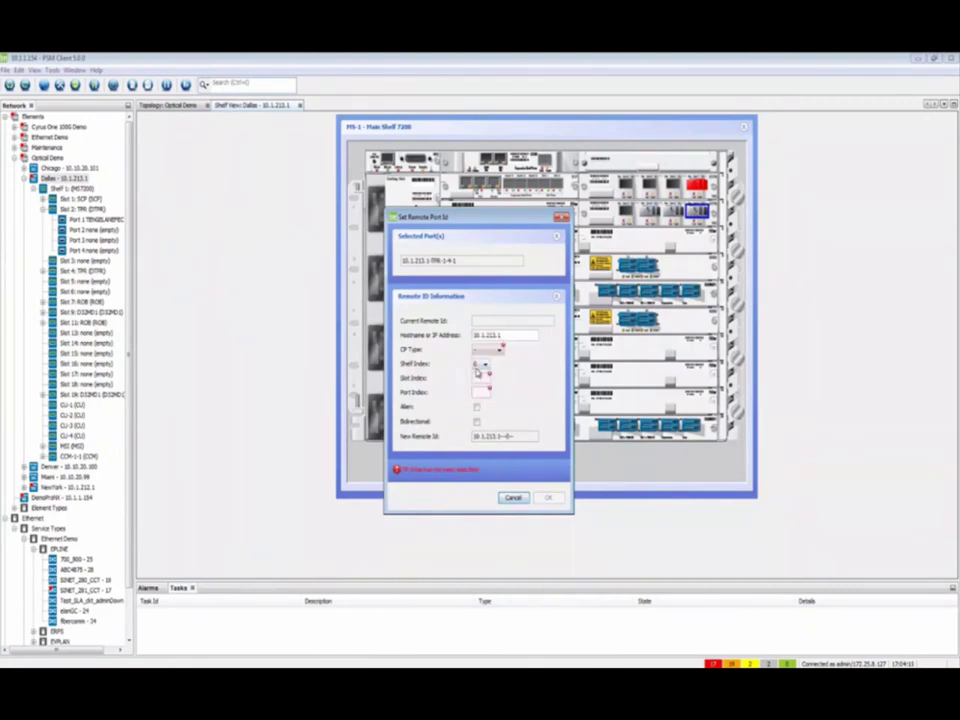
click(500, 352)
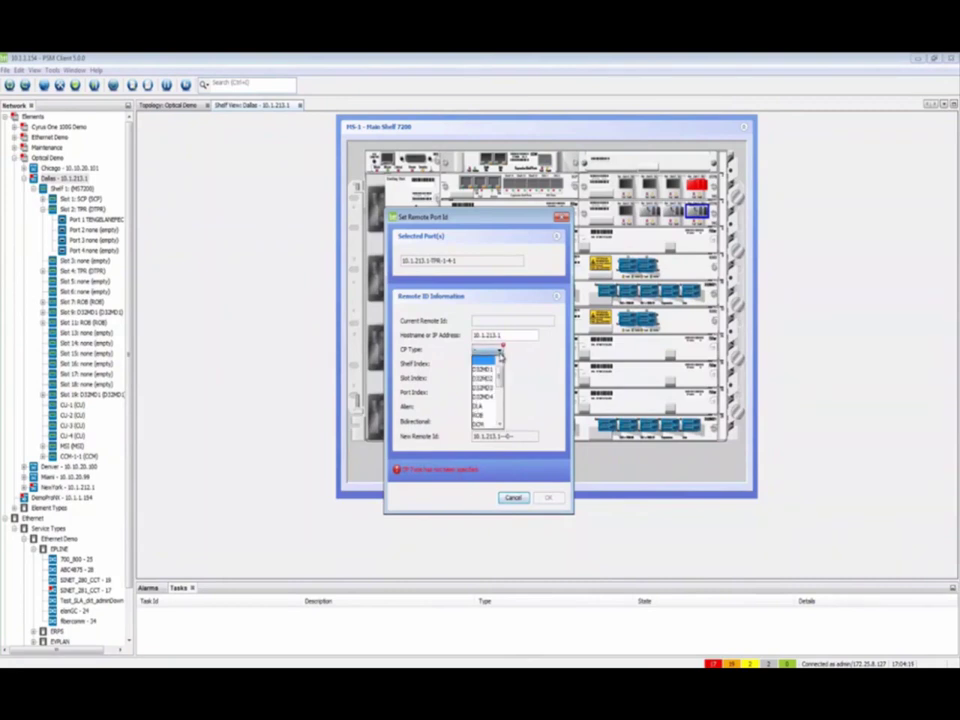
drag(500, 358, 502, 394)
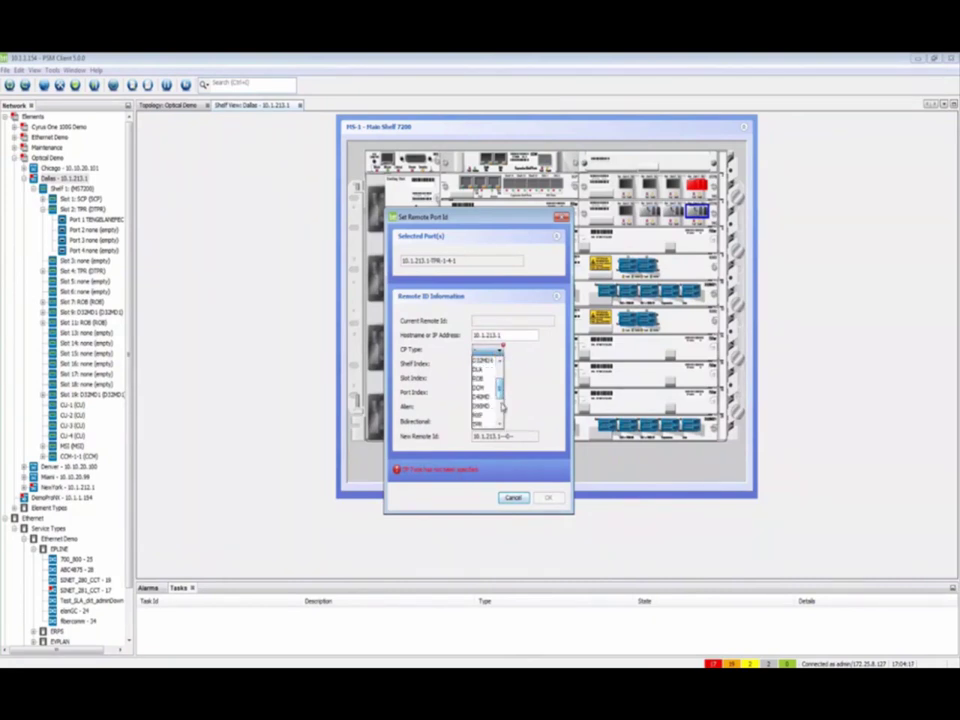
click(482, 423)
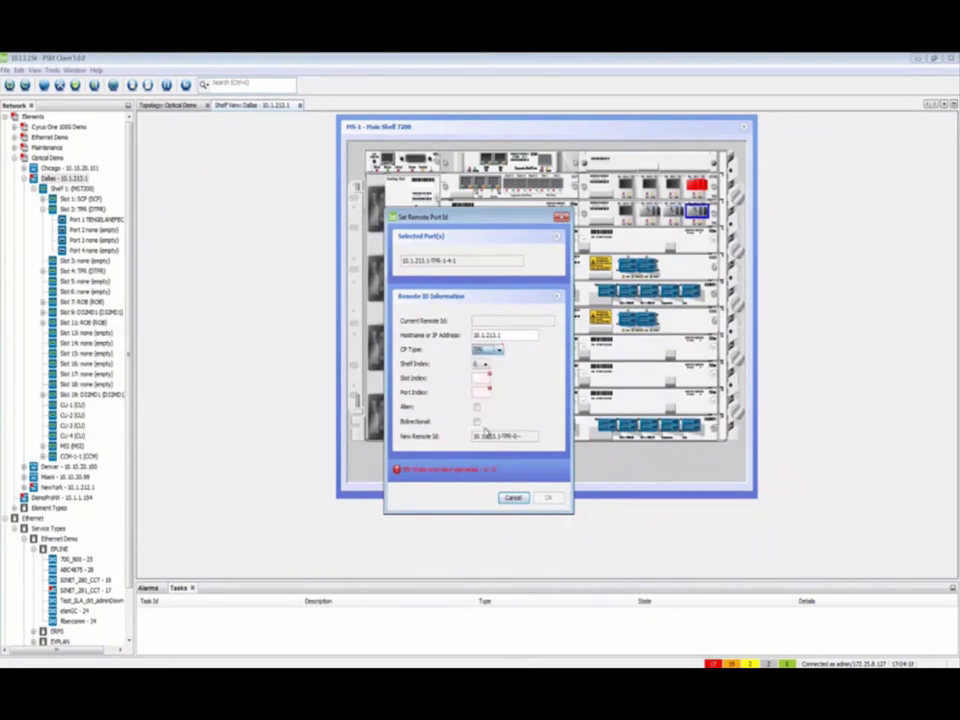
- Enter remote slot index 1 and port index 1, and tick Bidirectional
click(481, 378)
text(1)
click(481, 392)
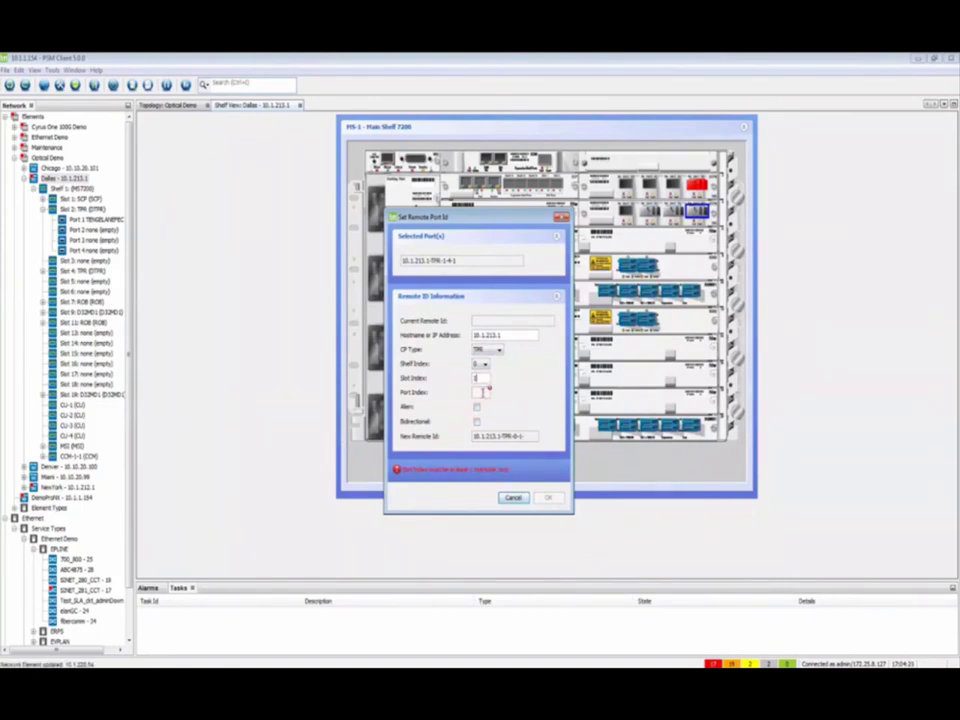
text(1)
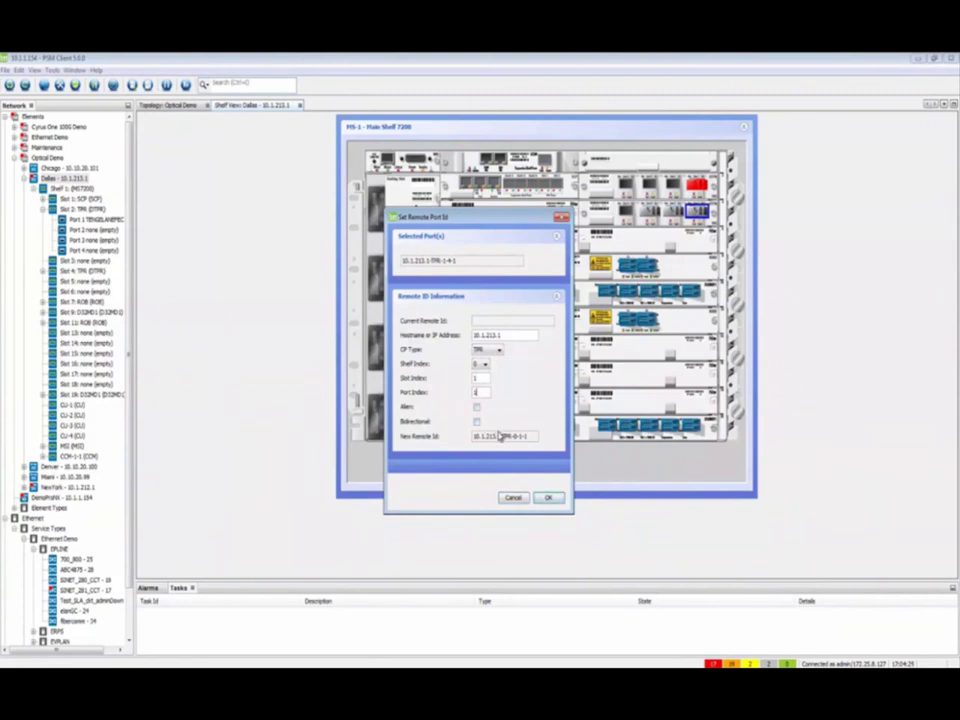
click(477, 421)
- Cancel the Set Remote Port Id dialog without applying the remote port ID
click(512, 500)
- Switch back to the Topology: Optical Demo map with its five linked nodes
click(145, 105)
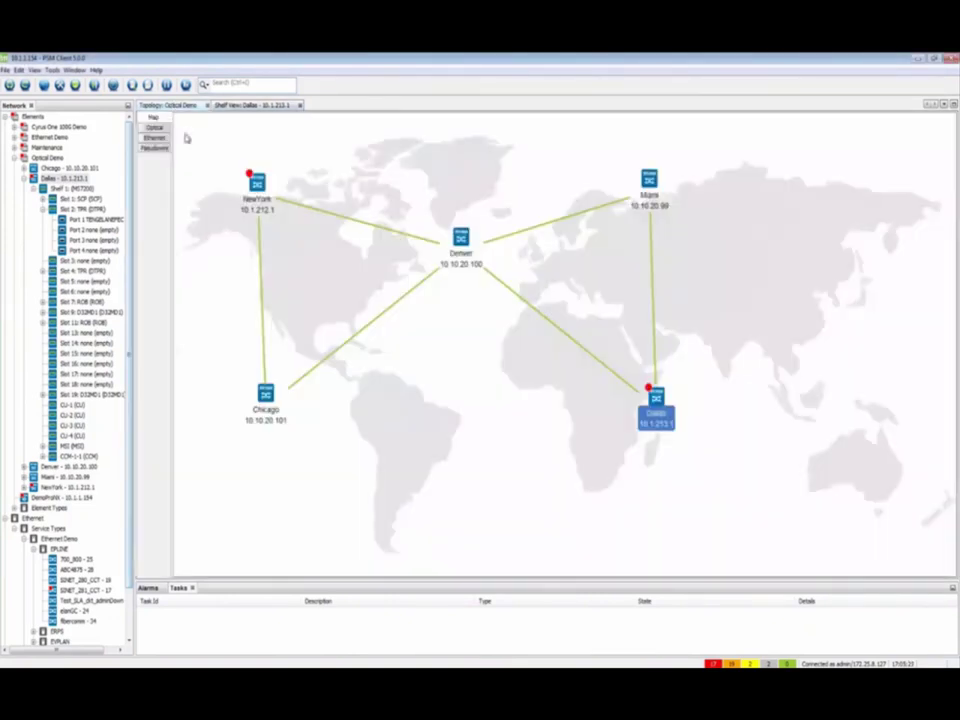